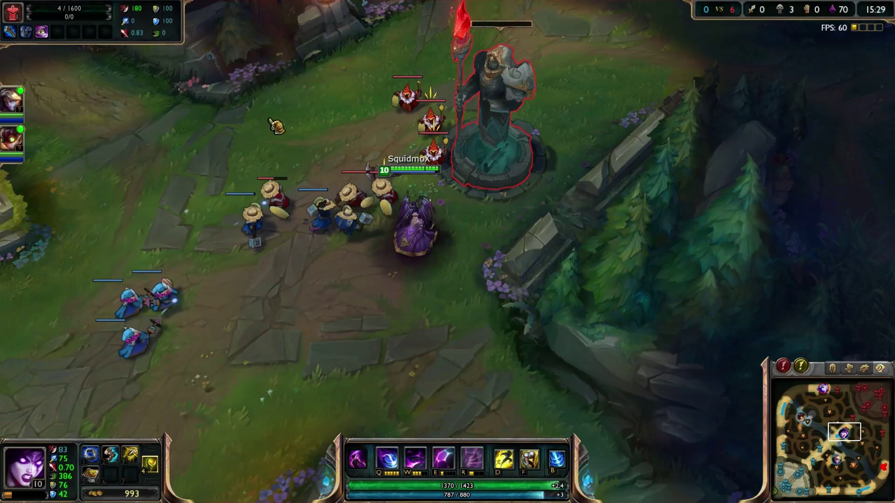
Hit the minion wave with Tormented Soil, then walk Morgana up the jungle path
{"action": "right_click", "coordinate": [276, 125]}
{"action": "key", "text": "w"}
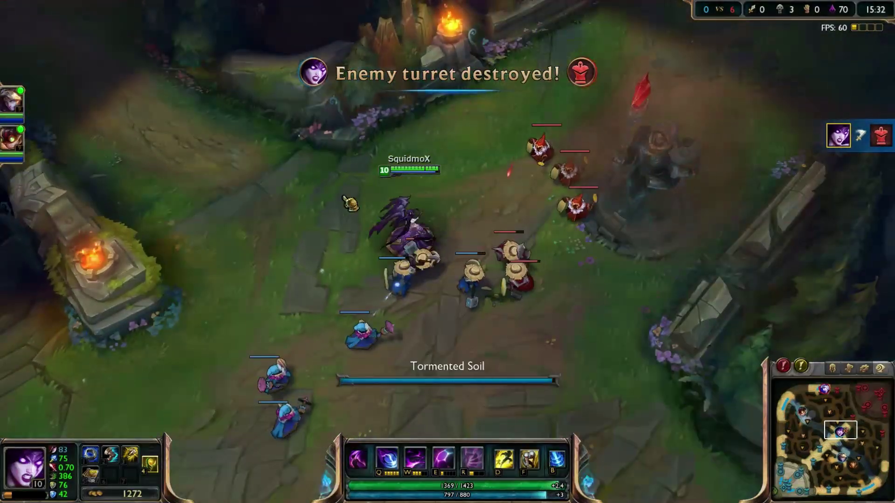
{"action": "right_click", "coordinate": [261, 170]}
{"action": "right_click", "coordinate": [163, 106]}
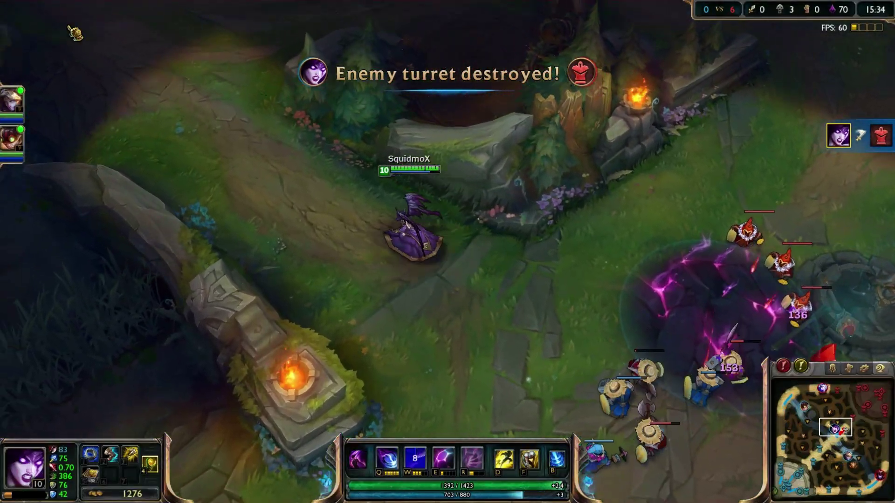
{"action": "right_click", "coordinate": [216, 70]}
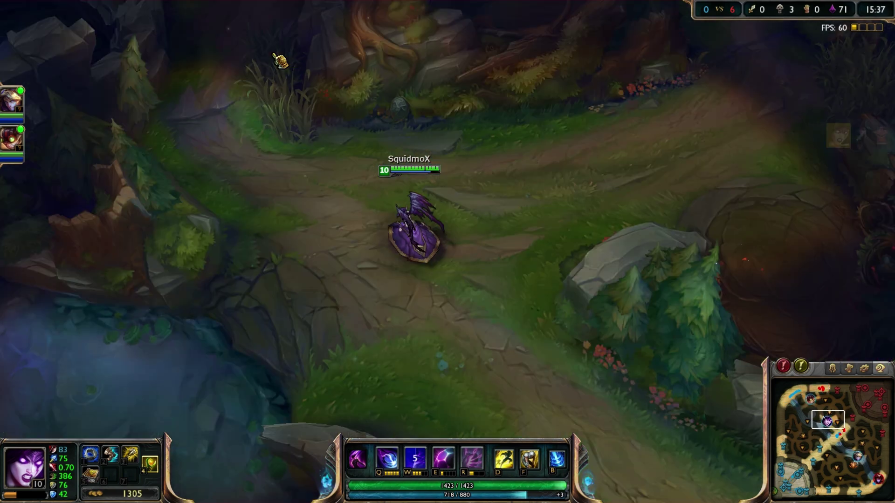
{"action": "right_click", "coordinate": [306, 71]}
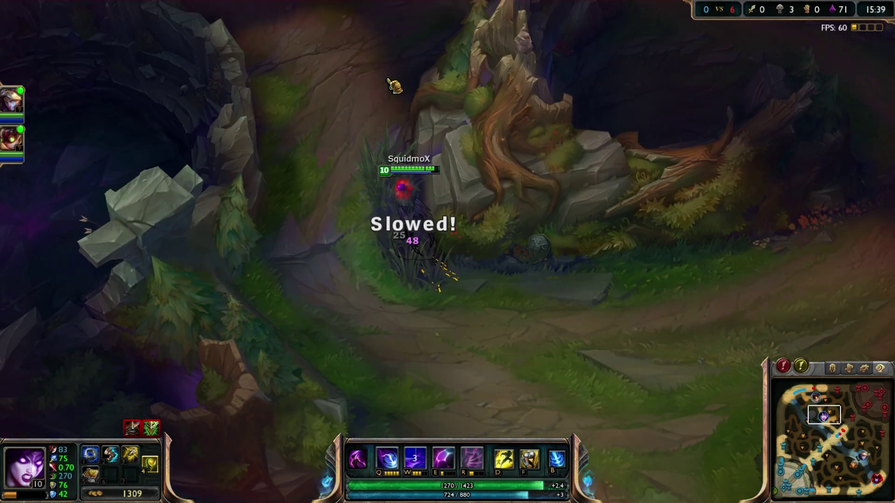
{"action": "right_click", "coordinate": [383, 21]}
{"action": "right_click", "coordinate": [369, 25]}
{"action": "right_click", "coordinate": [366, 94]}
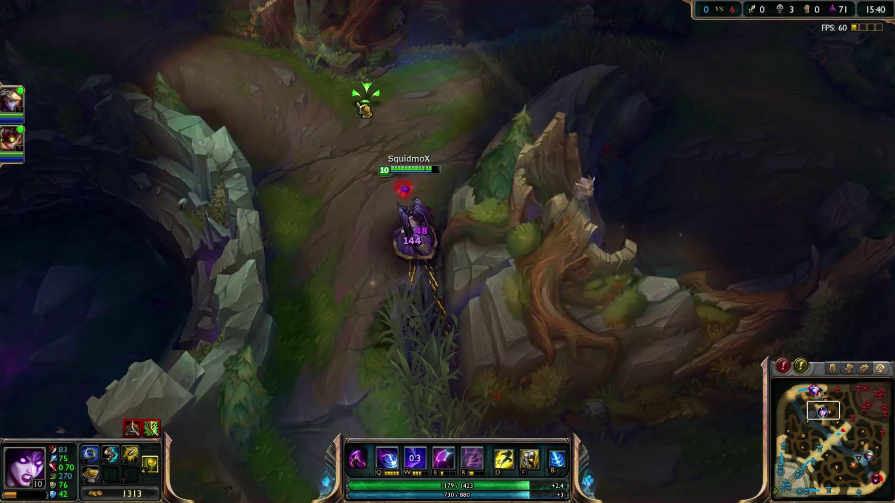
Fight Teemo with Dark Binding, basic attacks and Tormented Soil until Morgana dies
{"action": "key", "text": "w"}
{"action": "key", "text": "q"}
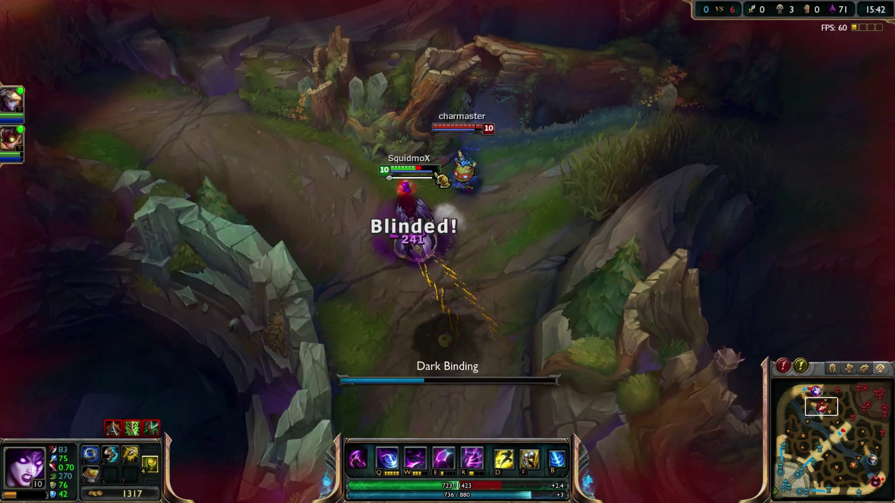
{"action": "right_click", "coordinate": [466, 175]}
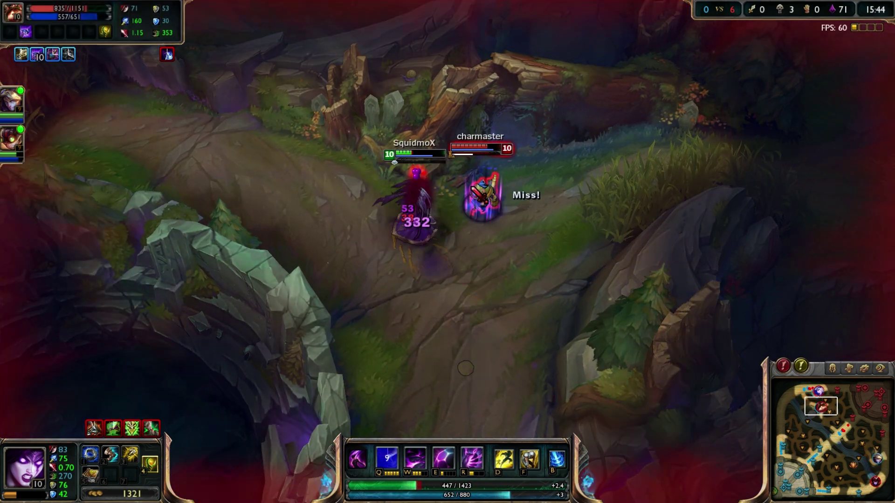
{"action": "key", "text": "w"}
{"action": "left_click", "coordinate": [449, 236]}
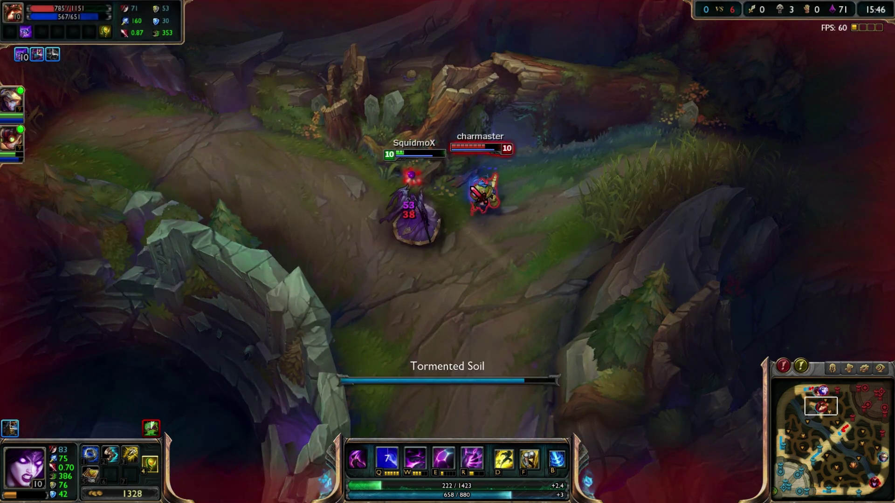
{"action": "right_click", "coordinate": [320, 221]}
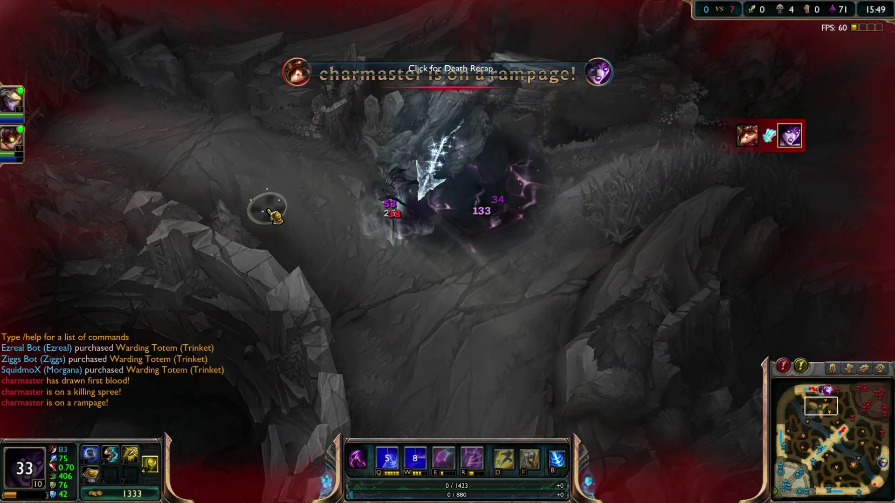
Leave the game and close the Riot Games Support browser, iTunes, Photoshop and Skype sign-in windows
{"action": "key", "text": "alt+Tab"}
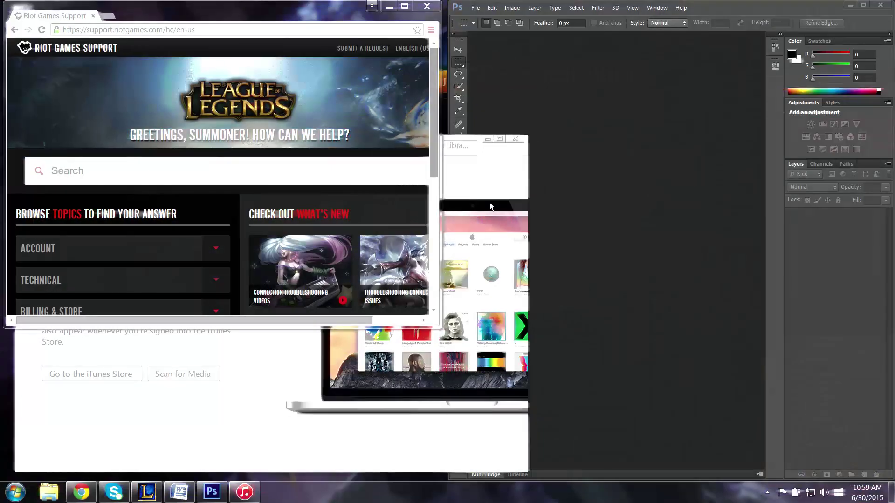
{"action": "left_click", "coordinate": [426, 7]}
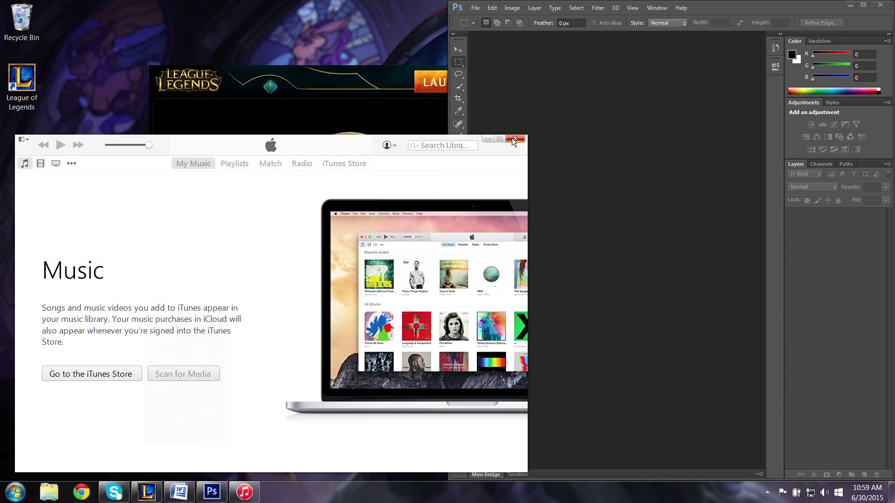
{"action": "left_click", "coordinate": [514, 139]}
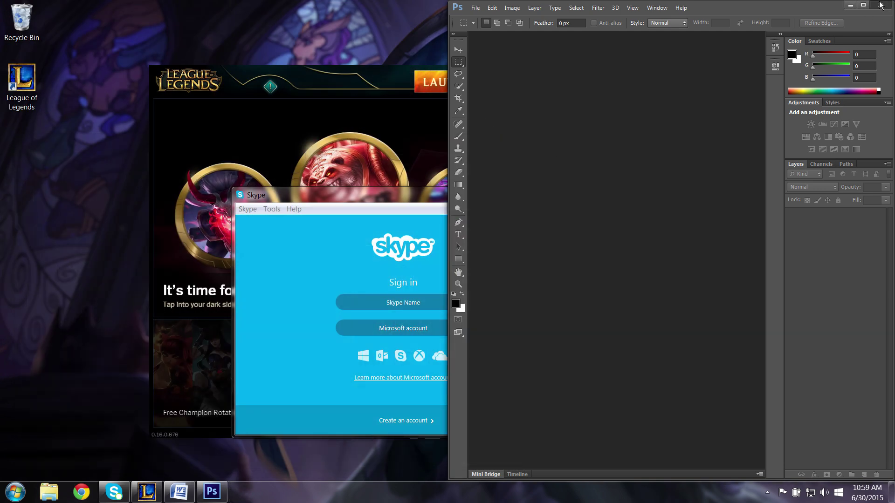
{"action": "left_click", "coordinate": [880, 5]}
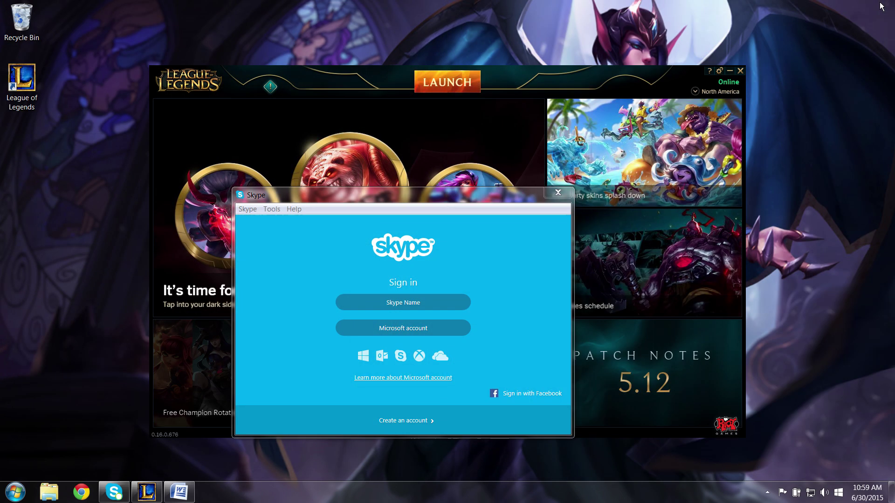
{"action": "left_click", "coordinate": [558, 193]}
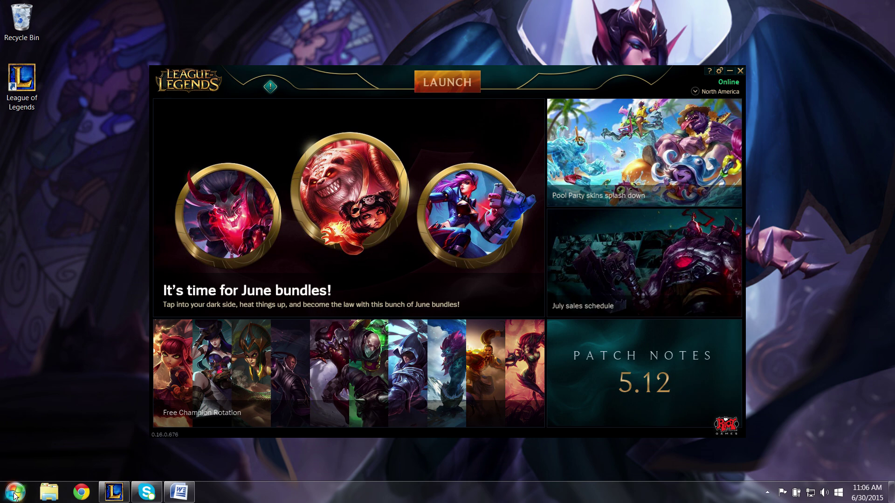
Search 'task manager' in the Start menu and launch Windows Task Manager from the result
{"action": "left_click", "coordinate": [16, 495]}
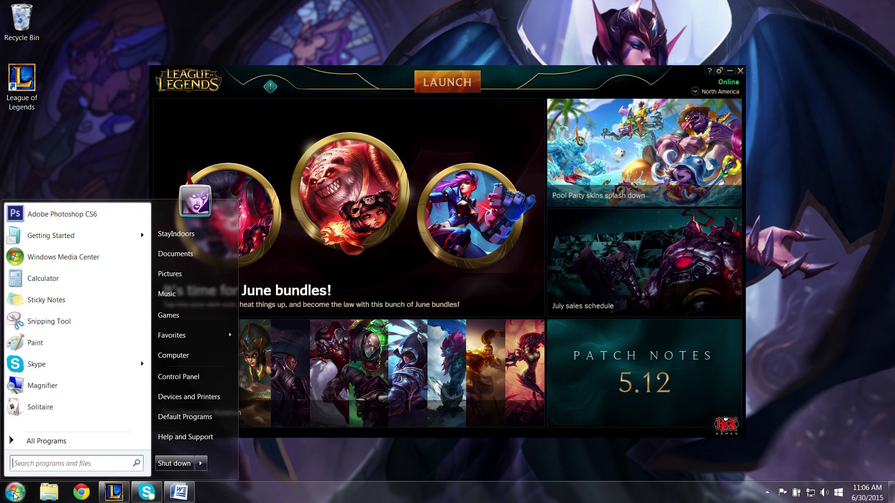
{"action": "type", "text": "task manager"}
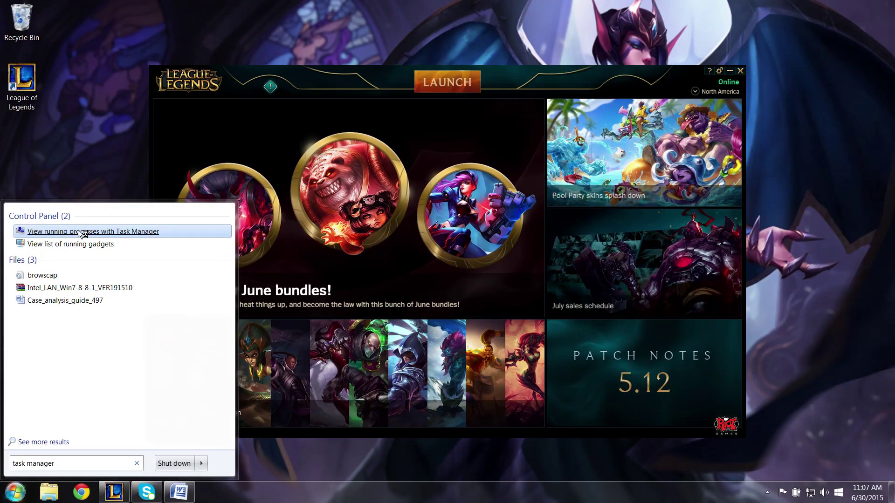
{"action": "left_click", "coordinate": [83, 232]}
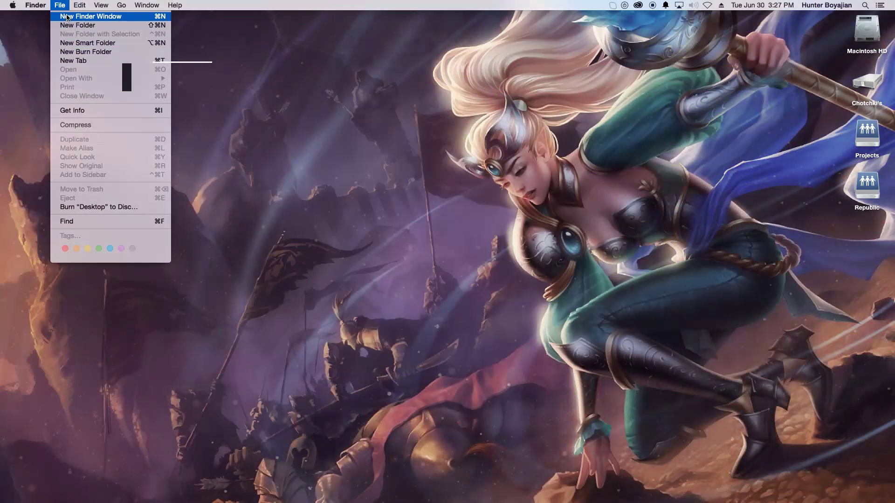
In a new Finder window, go to Applications > Utilities and launch Activity Monitor
{"action": "left_click", "coordinate": [67, 17]}
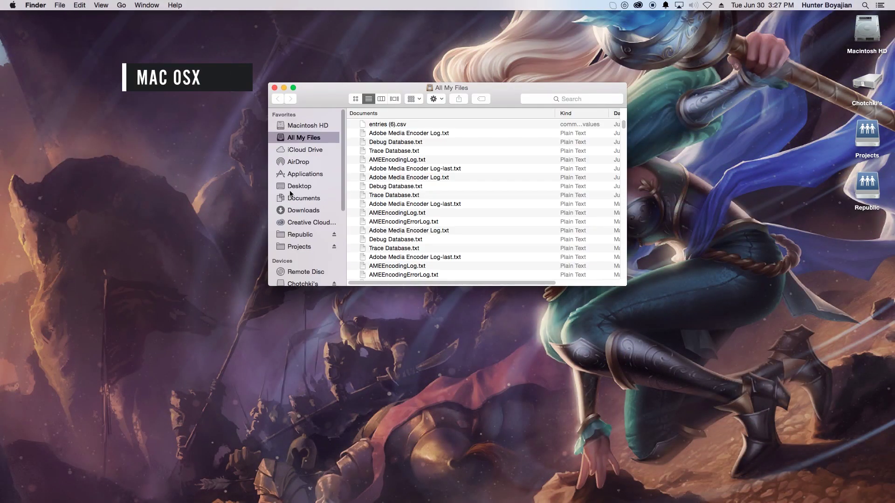
{"action": "left_click", "coordinate": [304, 176]}
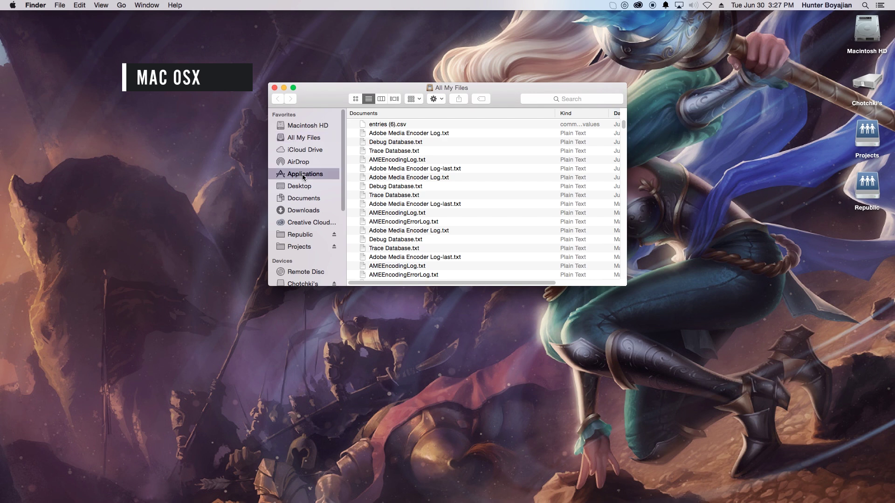
{"action": "scroll", "coordinate": [406, 210], "scroll_direction": "down", "scroll_amount": 5}
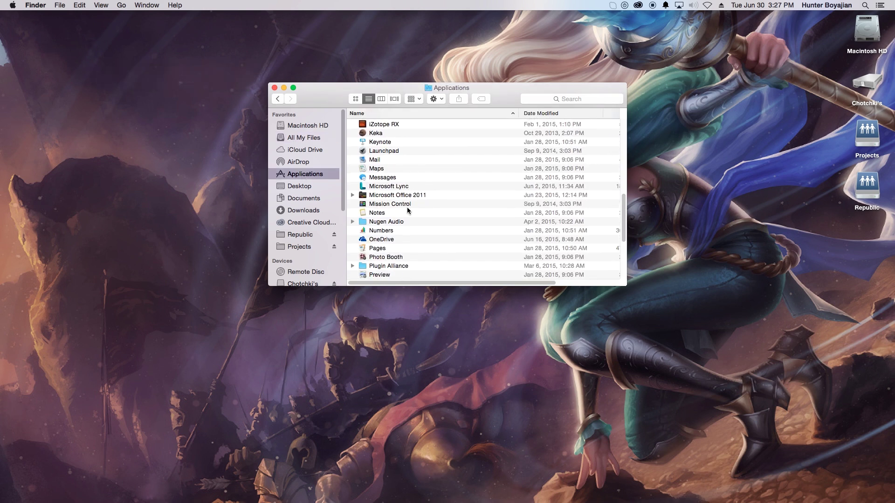
{"action": "scroll", "coordinate": [407, 209], "scroll_direction": "down", "scroll_amount": 2}
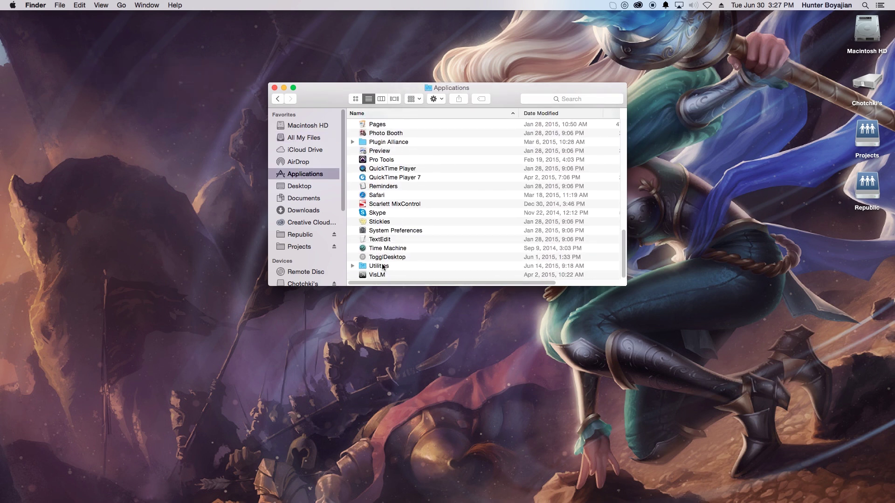
{"action": "left_click", "coordinate": [381, 267]}
{"action": "left_click", "coordinate": [352, 266]}
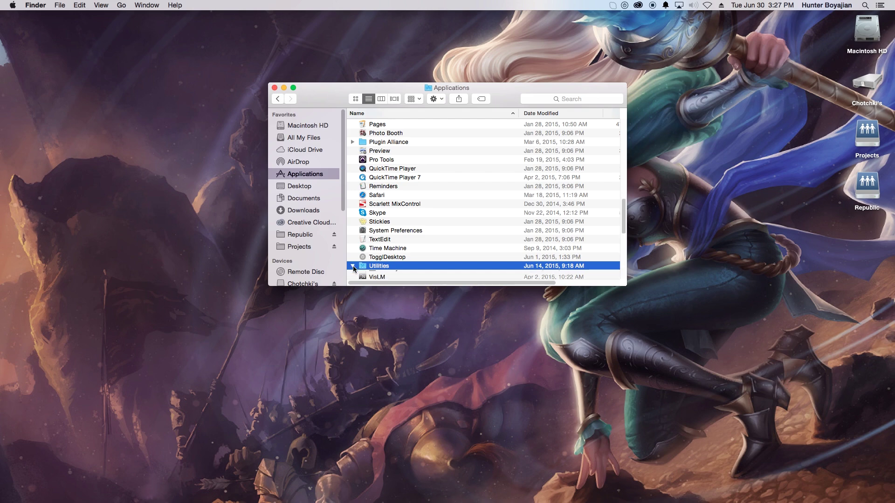
{"action": "double_click", "coordinate": [387, 275]}
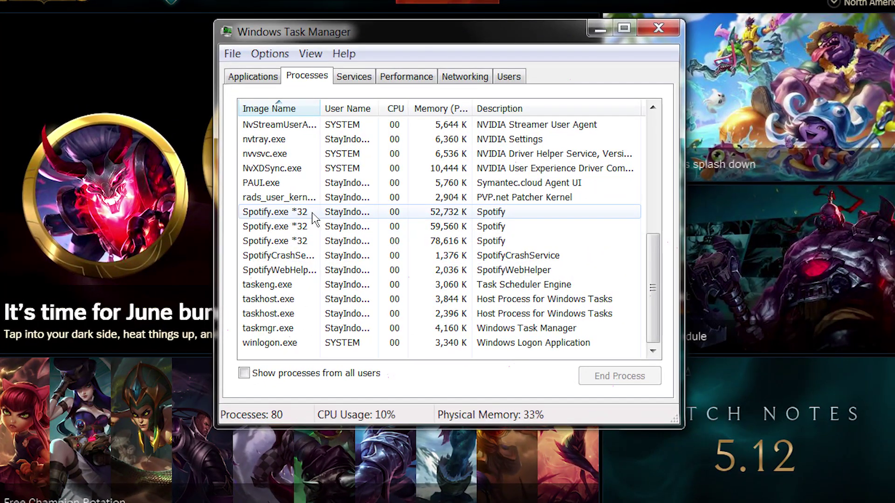
End the first Spotify.exe *32 process and confirm
{"action": "left_click", "coordinate": [313, 217]}
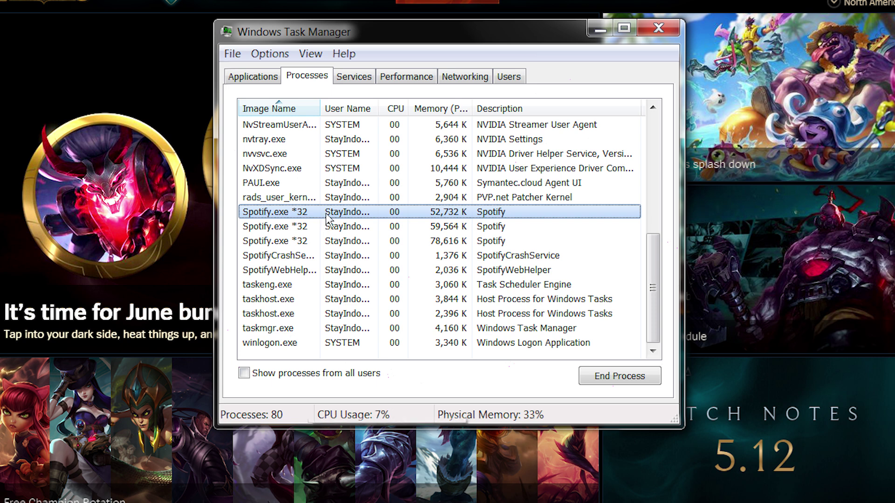
{"action": "right_click", "coordinate": [328, 217]}
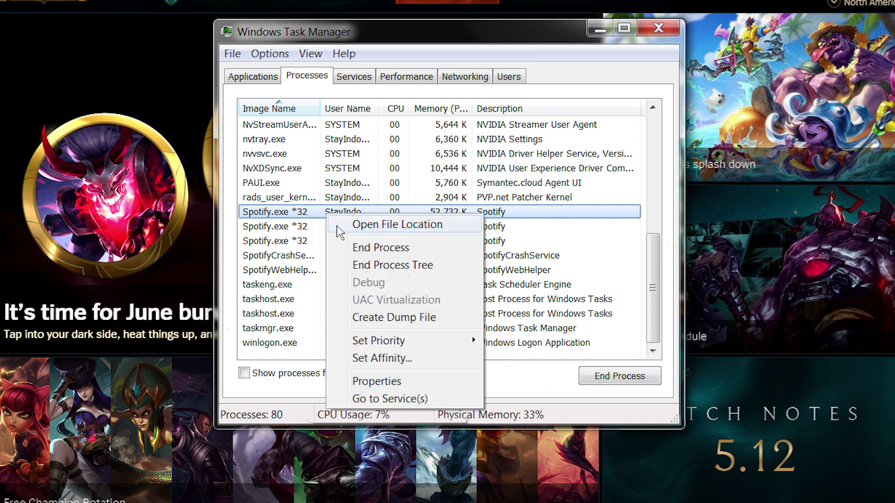
{"action": "left_click", "coordinate": [372, 247]}
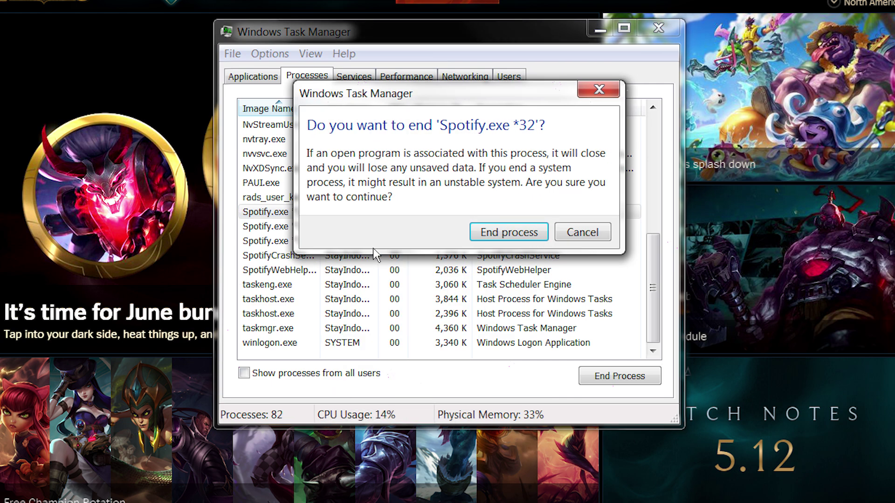
{"action": "left_click", "coordinate": [489, 233]}
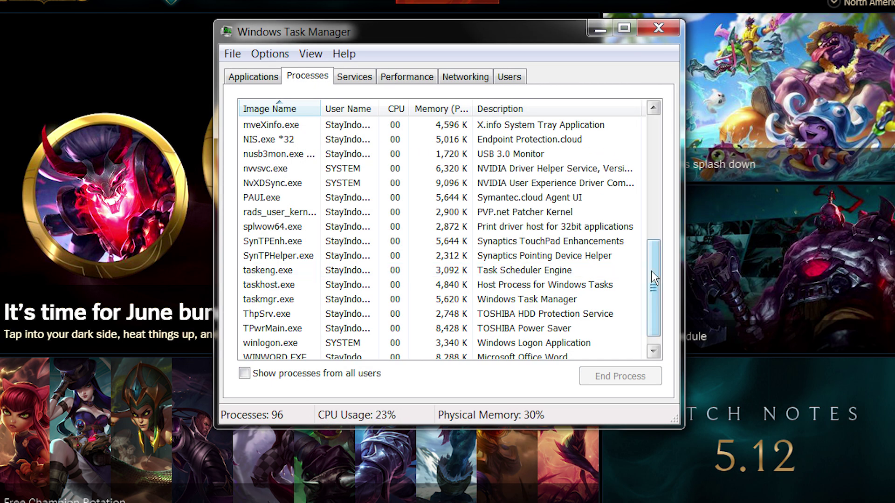
Sort the process list by memory, then by CPU usage, highest first
{"action": "scroll", "coordinate": [653, 279], "scroll_direction": "down", "scroll_amount": 1}
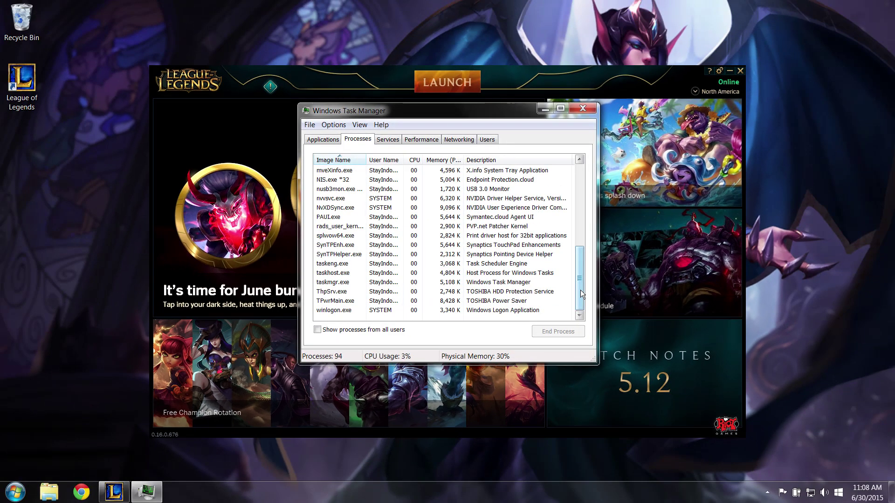
{"action": "scroll", "coordinate": [655, 298], "scroll_direction": "up", "scroll_amount": 6}
{"action": "scroll", "coordinate": [569, 208], "scroll_direction": "up", "scroll_amount": 1}
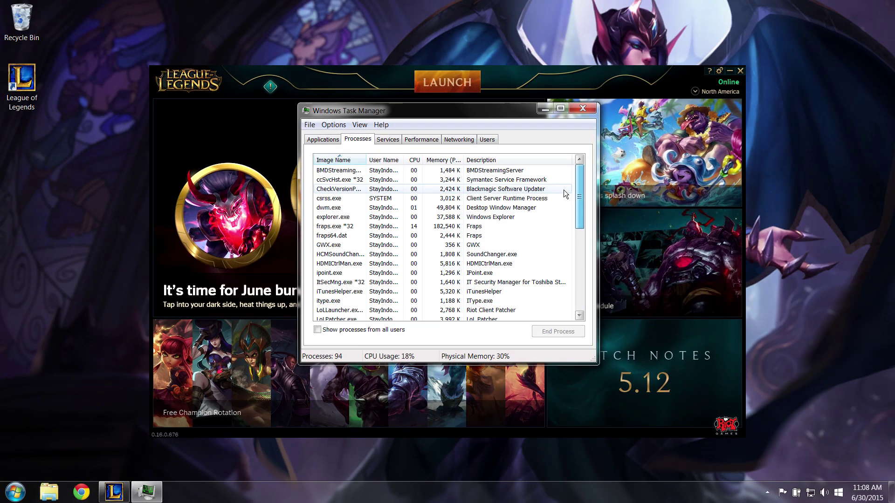
{"action": "left_click", "coordinate": [433, 160]}
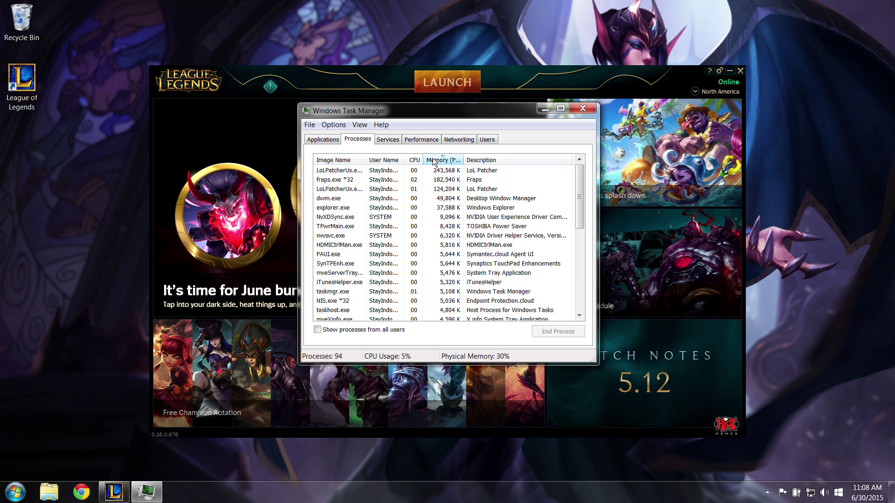
{"action": "left_click", "coordinate": [415, 161]}
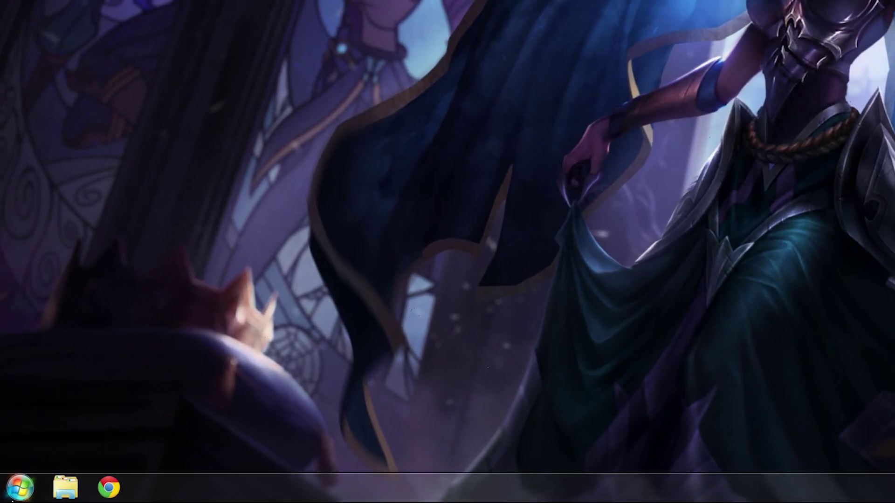
Delete the Spotify shortcut from All Programs > Startup, confirming the move to the Recycle Bin
{"action": "left_click", "coordinate": [15, 491]}
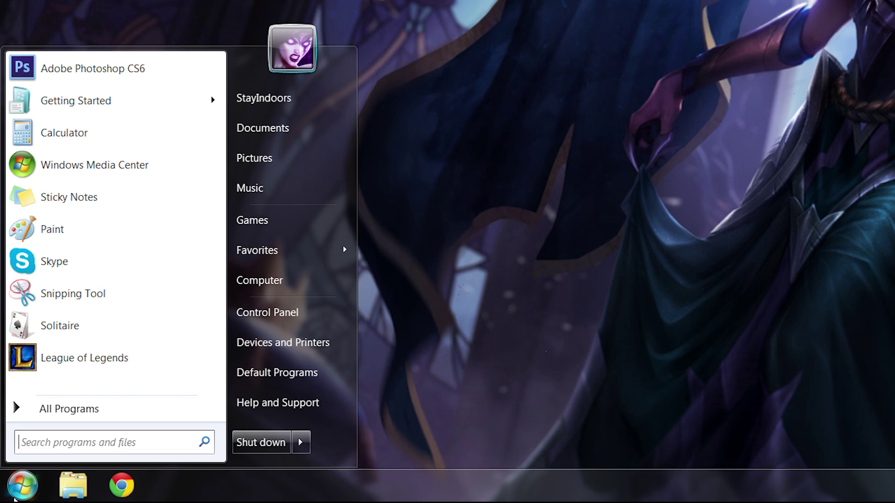
{"action": "left_click", "coordinate": [52, 409]}
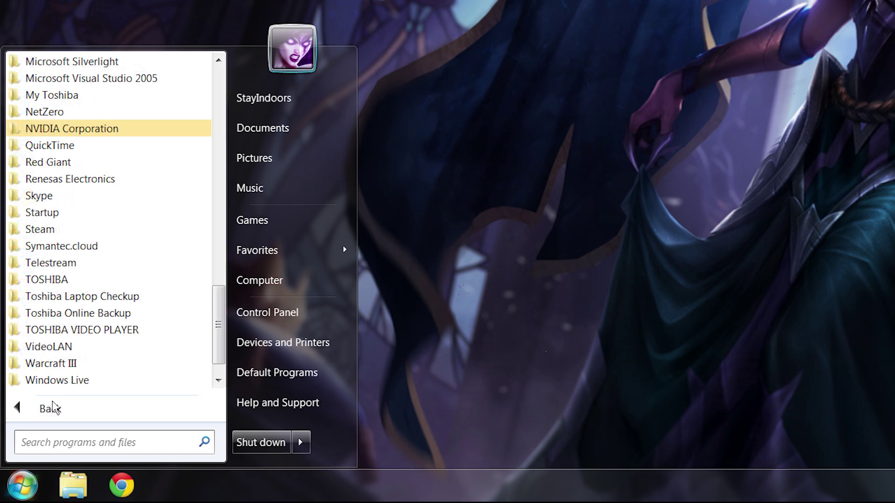
{"action": "left_click", "coordinate": [81, 215]}
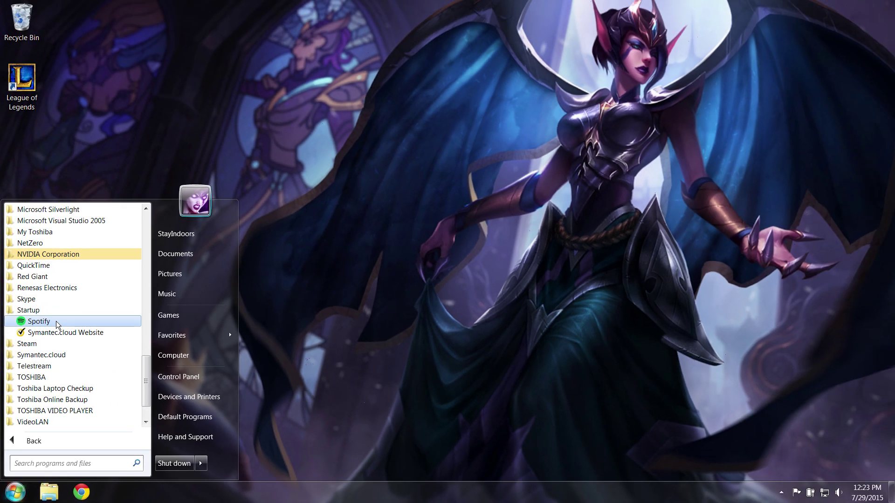
{"action": "right_click", "coordinate": [85, 231]}
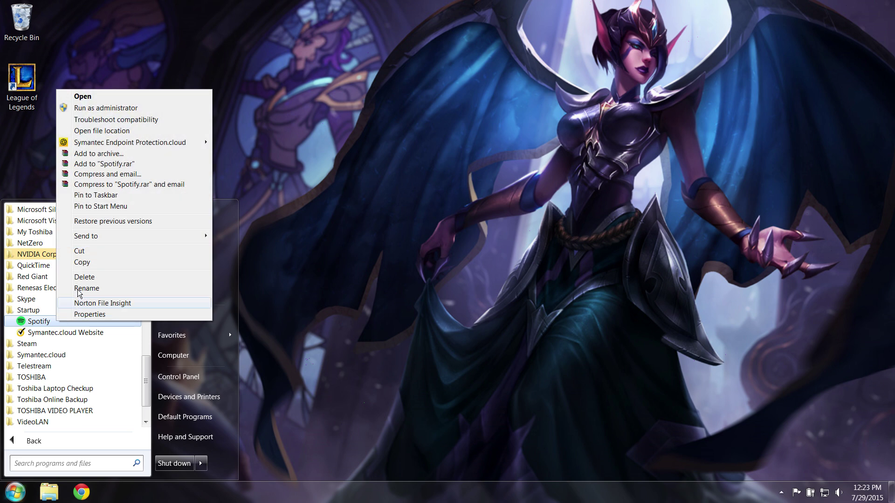
{"action": "left_click", "coordinate": [80, 278]}
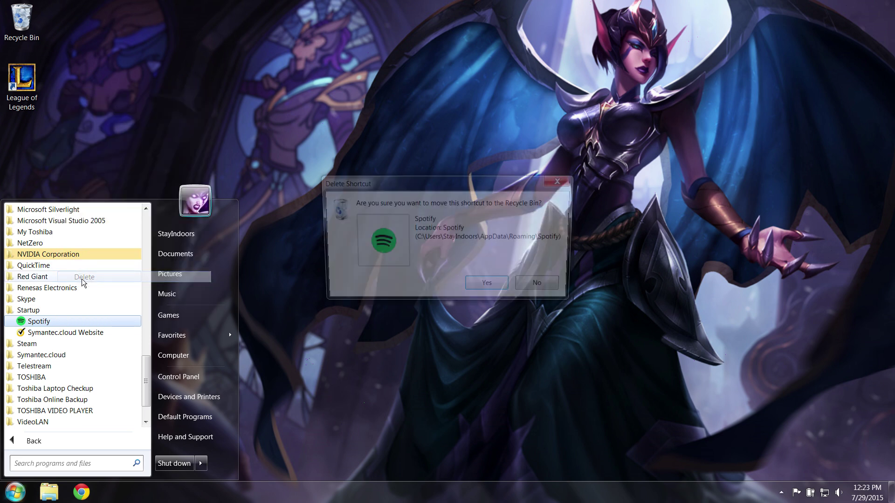
{"action": "left_click", "coordinate": [470, 285]}
{"action": "key", "text": "Escape"}
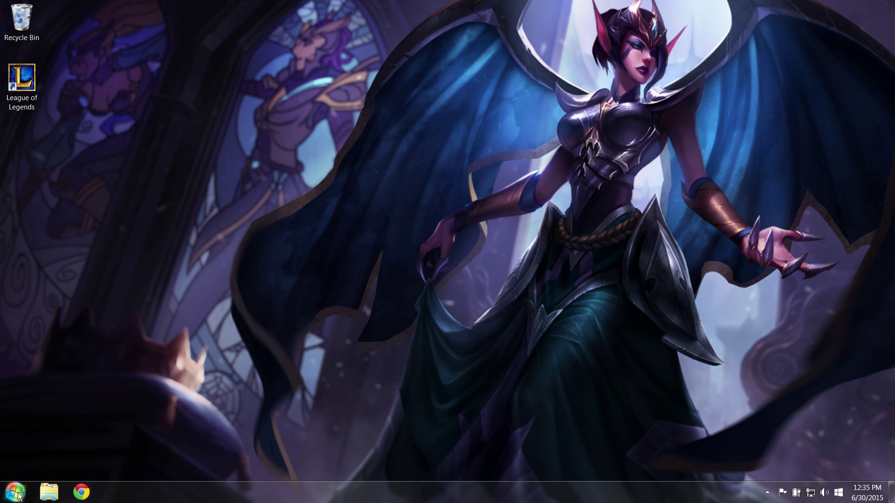
Launch msconfig and, on Services, hide all Microsoft services and click Disable all
{"action": "left_click", "coordinate": [16, 494]}
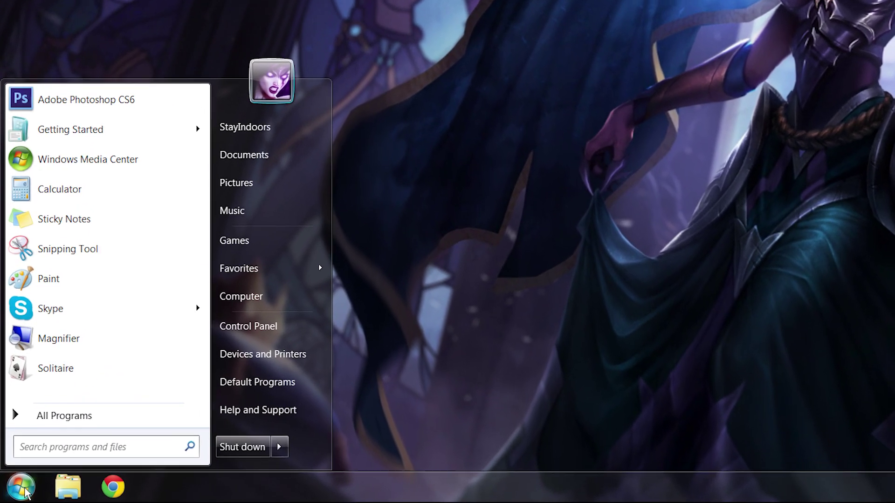
{"action": "type", "text": "msconf"}
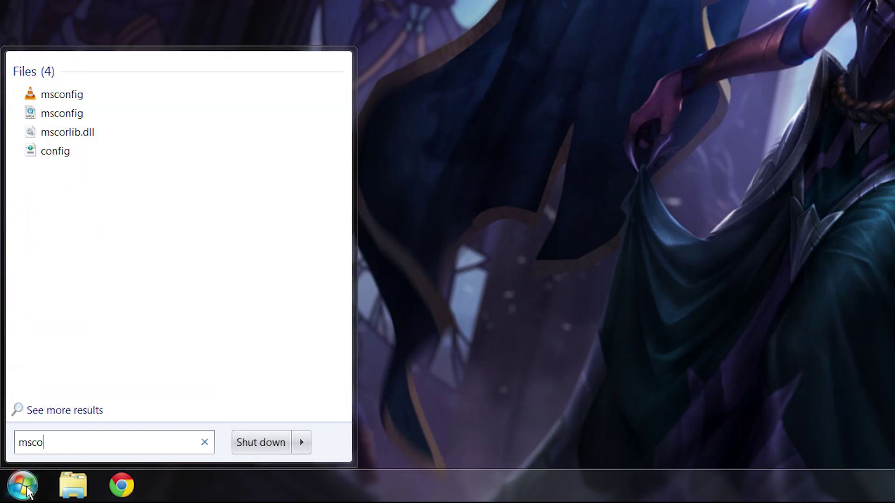
{"action": "type", "text": "ig"}
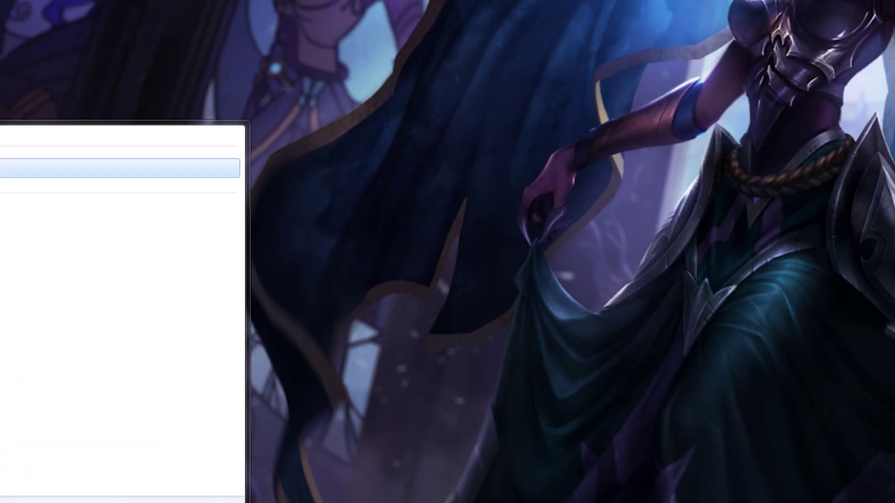
{"action": "key", "text": "Return"}
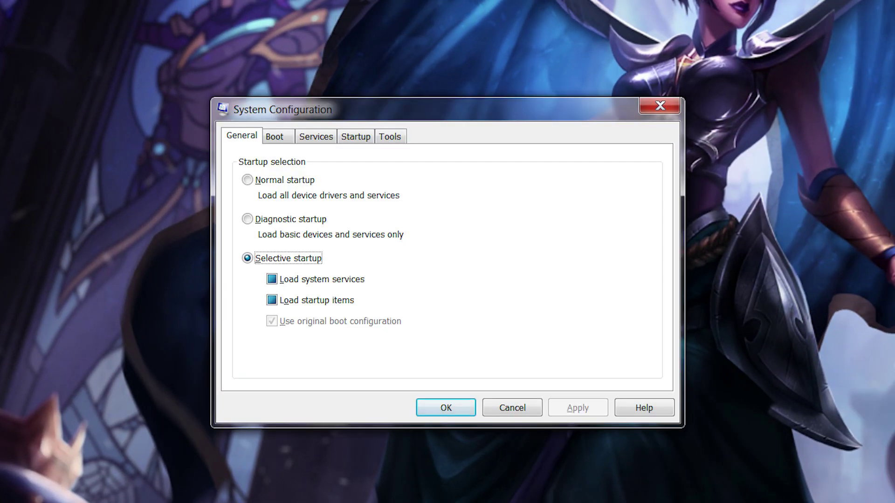
{"action": "left_click", "coordinate": [317, 139]}
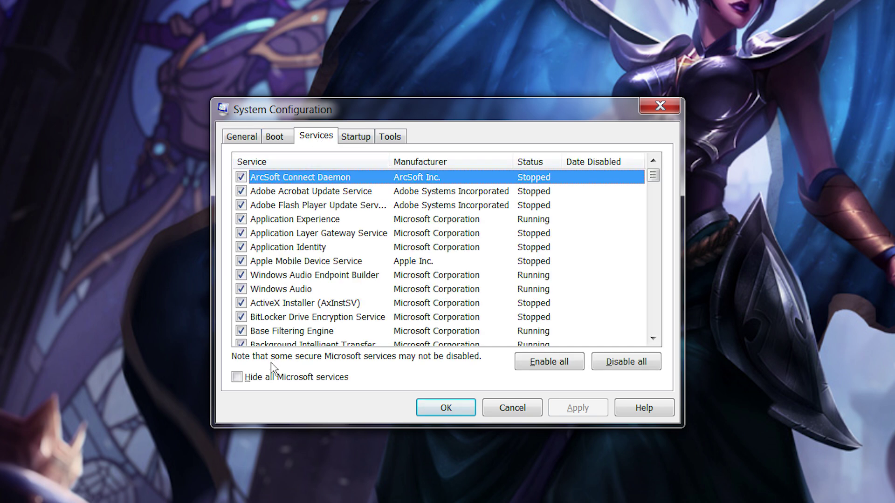
{"action": "left_click", "coordinate": [274, 381]}
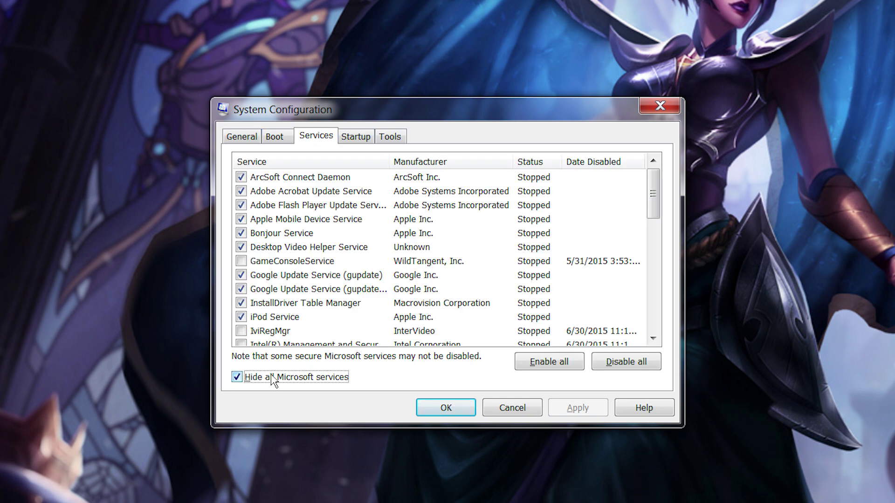
{"action": "left_click", "coordinate": [613, 361]}
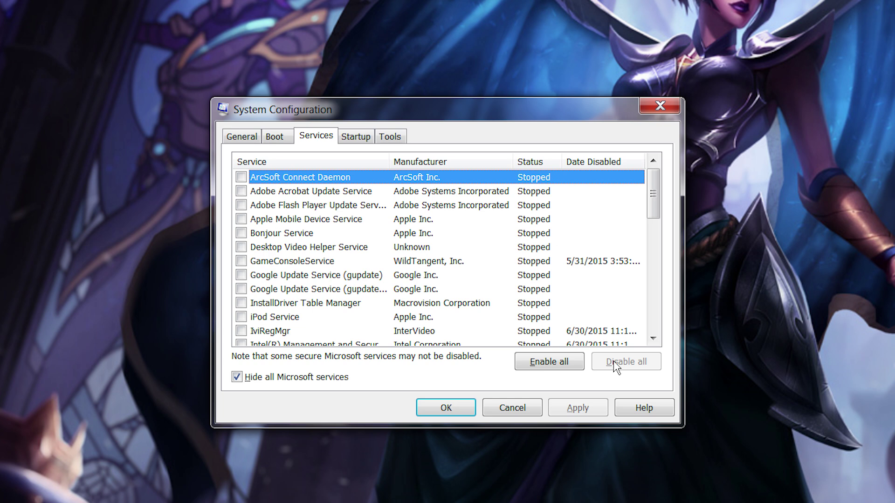
Disable all entries on the Startup tab and apply with OK
{"action": "left_click", "coordinate": [351, 138]}
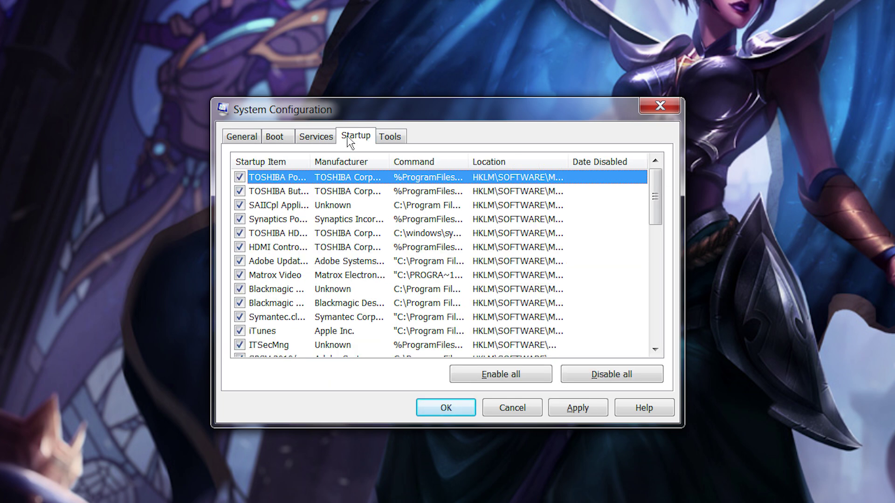
{"action": "left_click", "coordinate": [590, 375]}
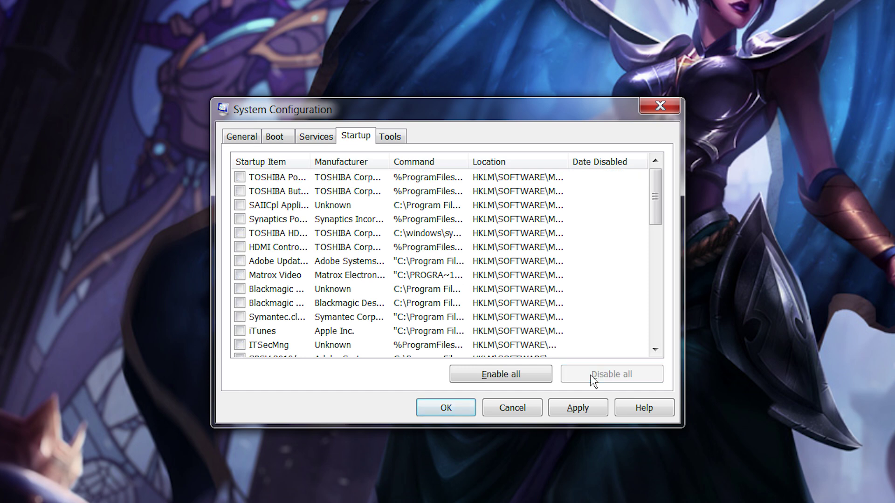
{"action": "left_click", "coordinate": [448, 408]}
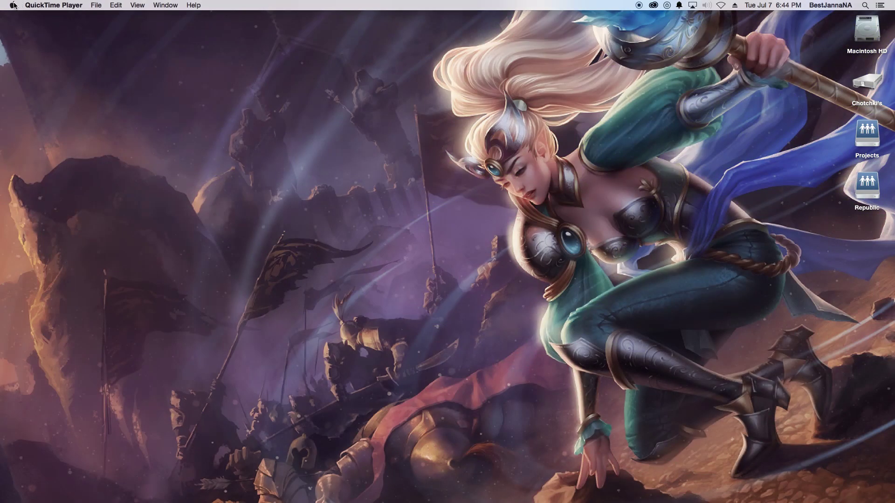
{"action": "left_click", "coordinate": [13, 5]}
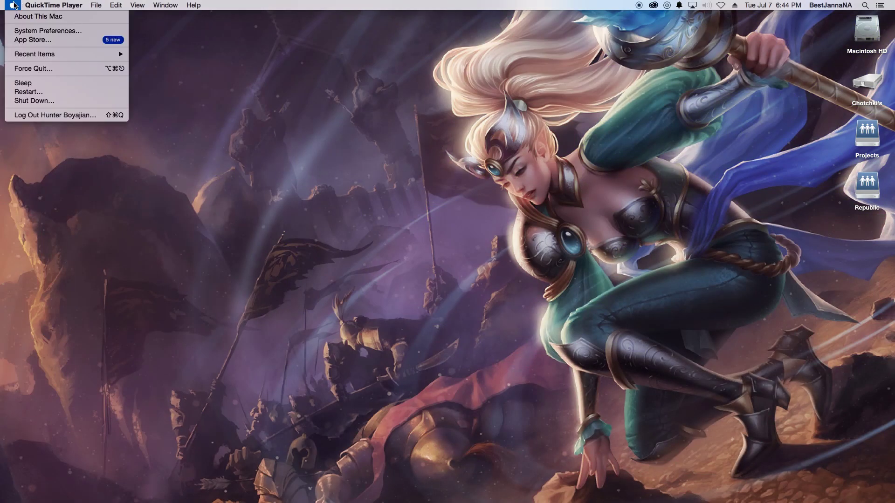
Go to System Preferences > Users & Groups > Login Items and uncheck Hide for Google Chrome
{"action": "left_click", "coordinate": [17, 31]}
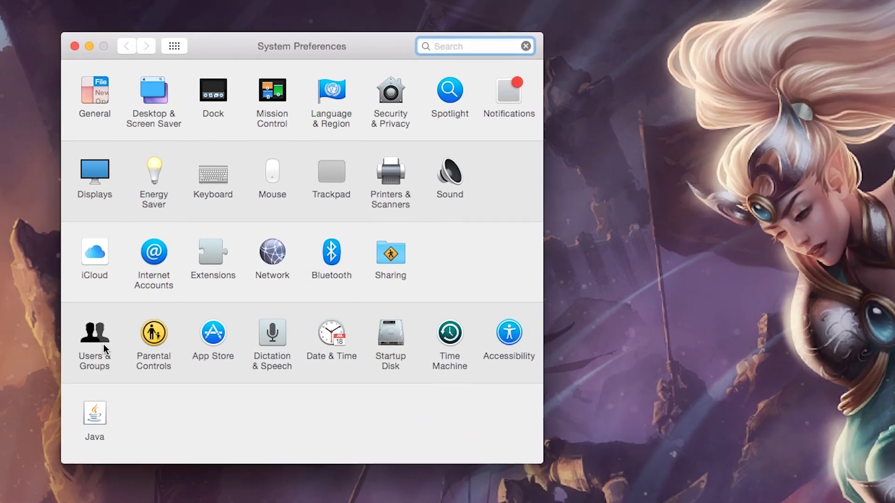
{"action": "left_click", "coordinate": [90, 307]}
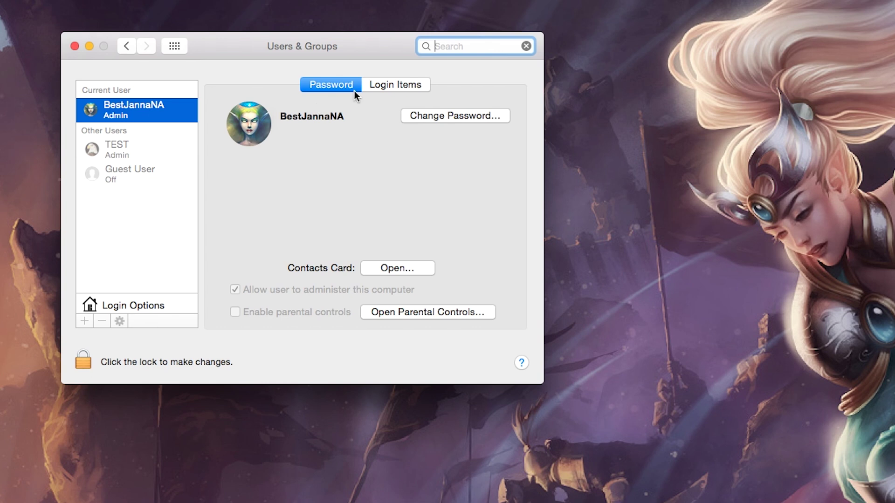
{"action": "left_click", "coordinate": [383, 85]}
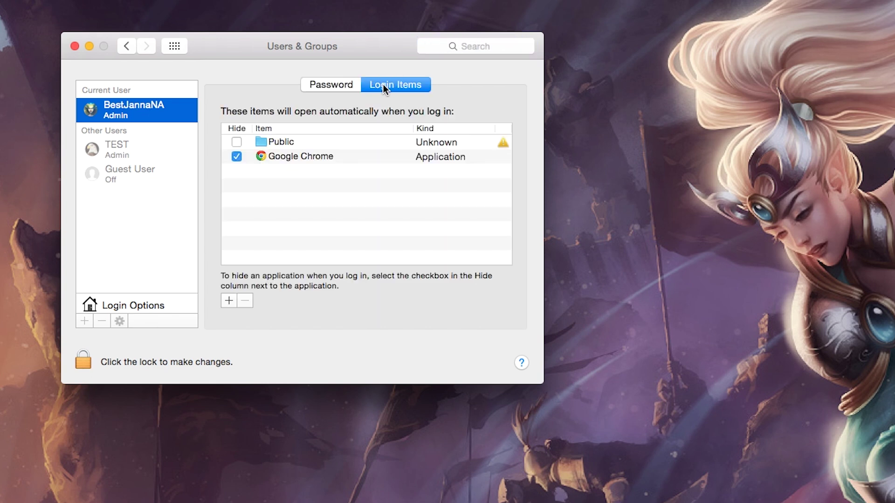
{"action": "left_click", "coordinate": [237, 156]}
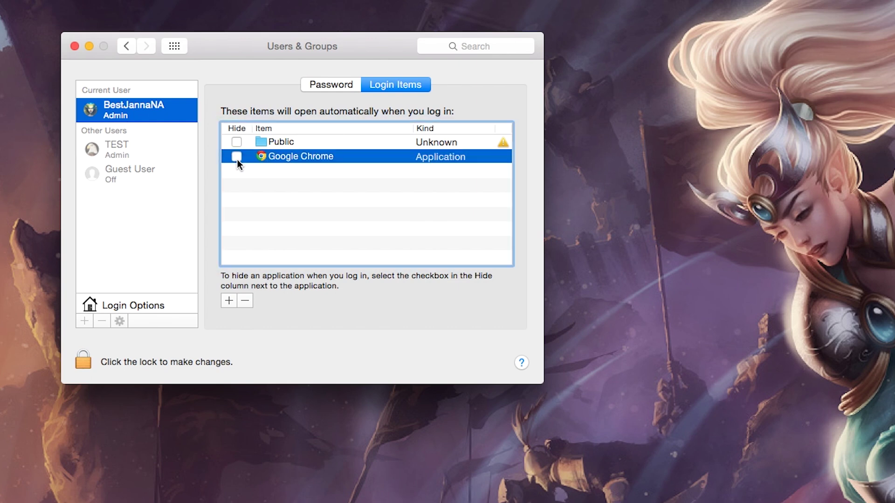